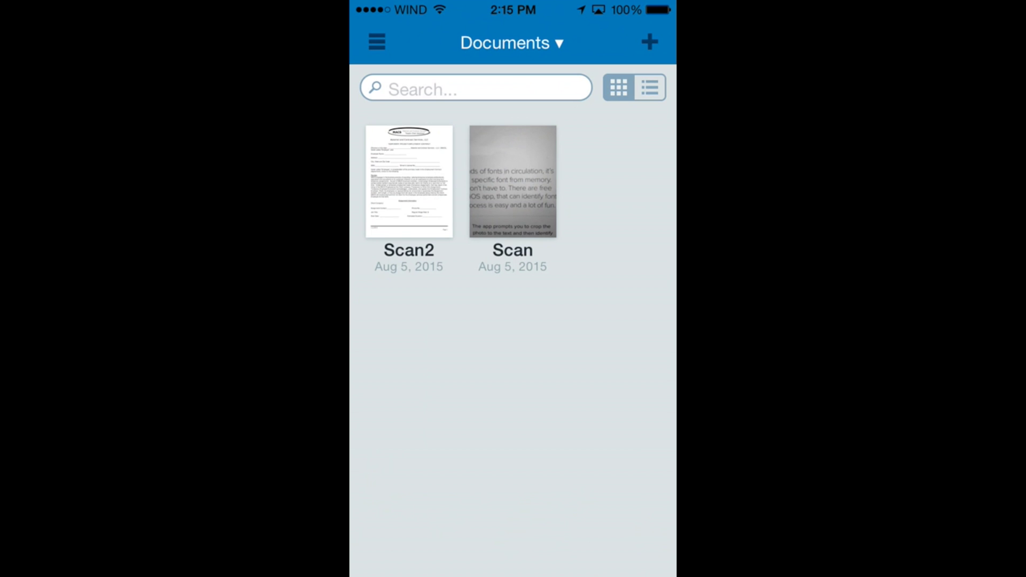
Step: Show and hide the side menu, then bring up the Email, Photo and Dropbox import sources
click(377, 41)
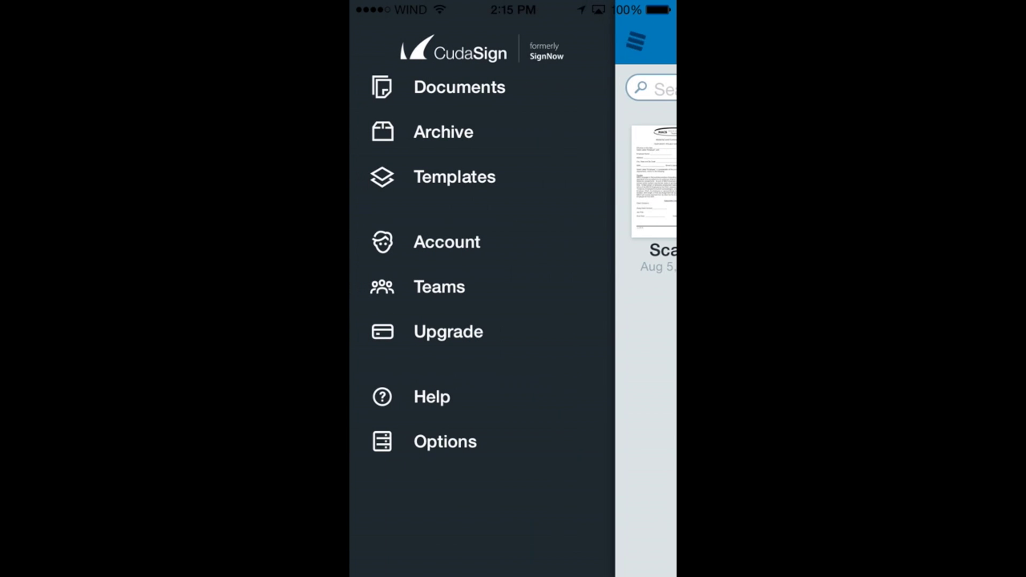
click(635, 41)
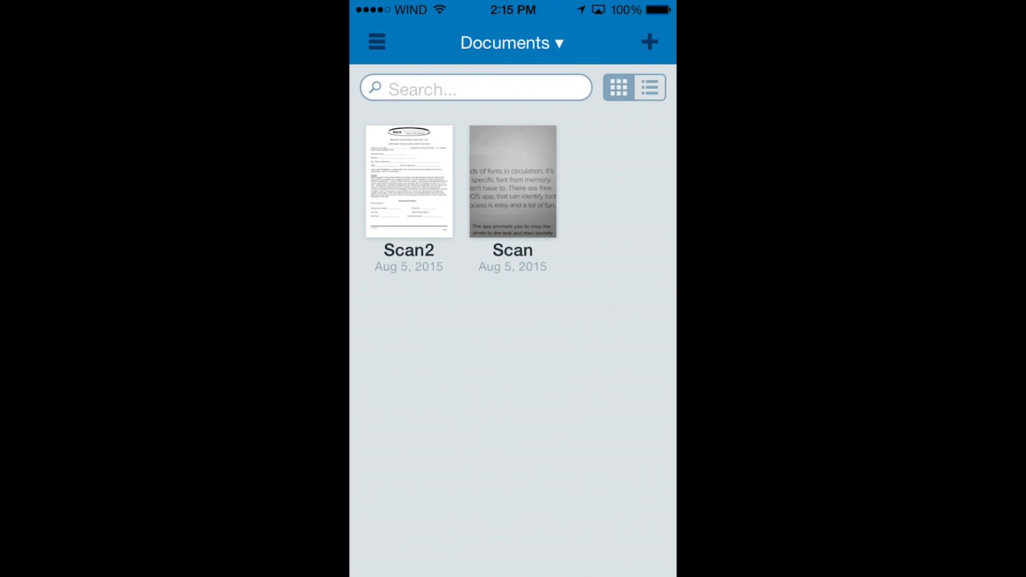
click(649, 42)
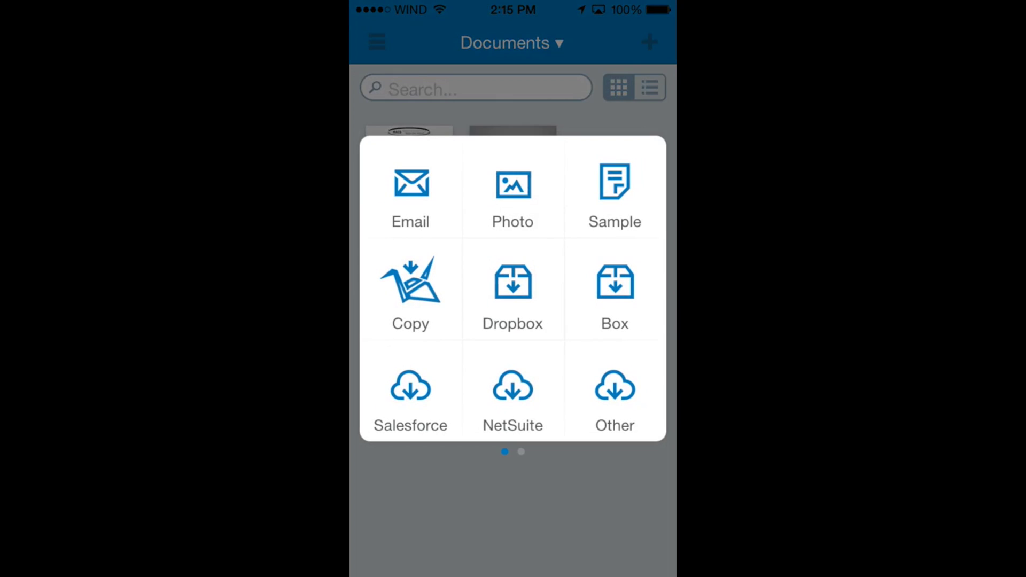
Step: Import a photo from the Moments album as a new document saved as Scan3
click(512, 193)
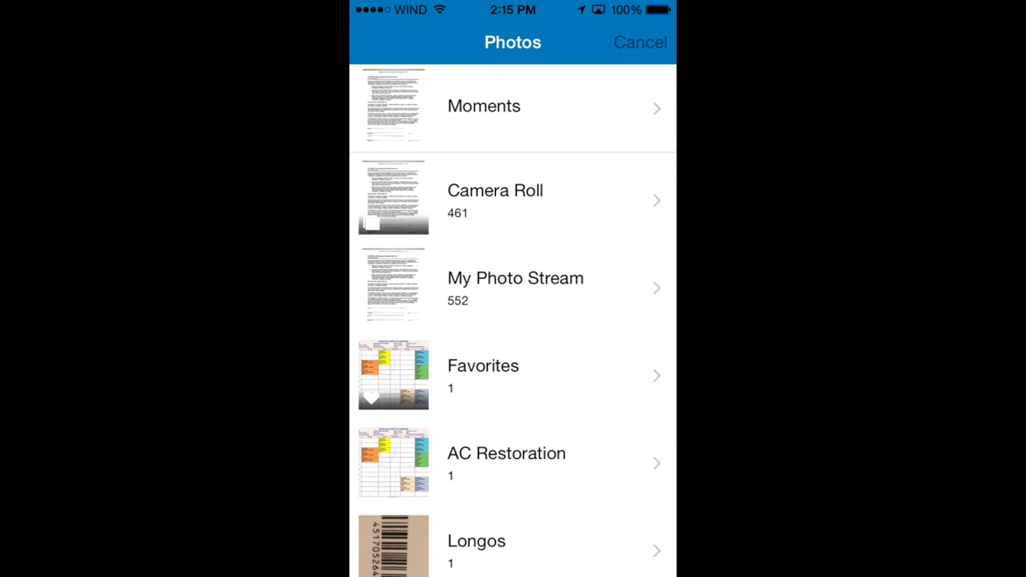
click(484, 105)
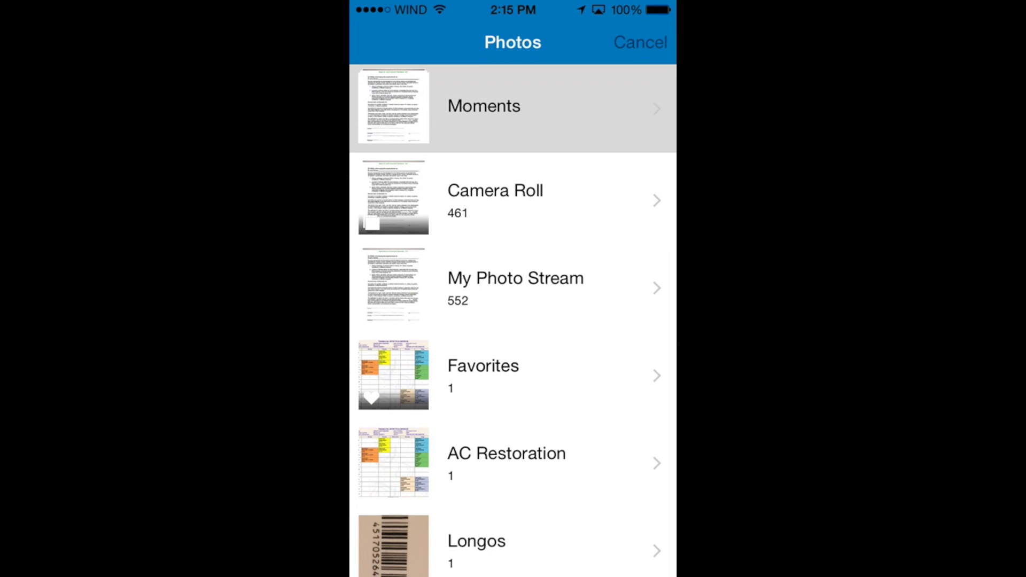
scroll(513, 320, down, 2)
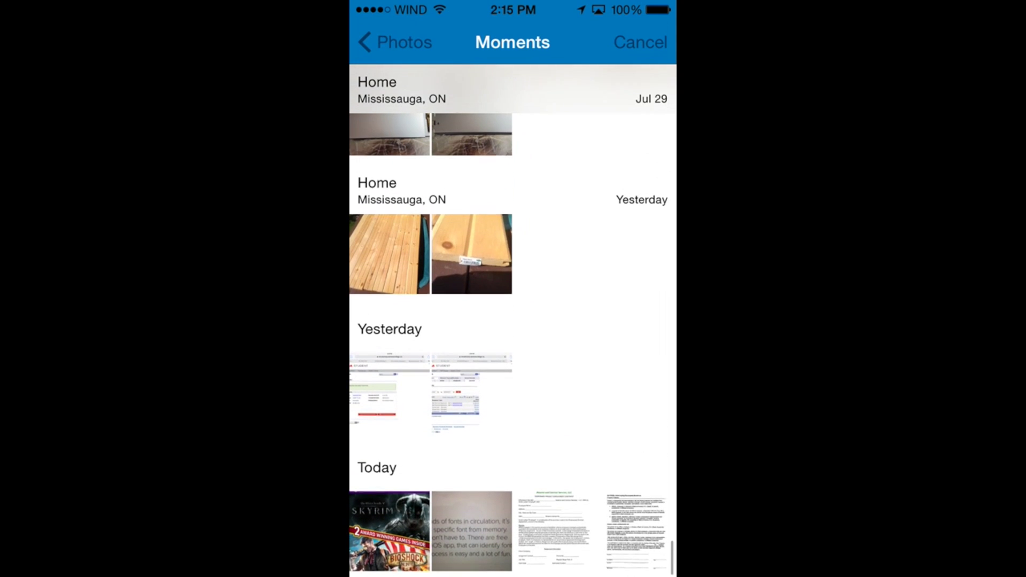
click(554, 534)
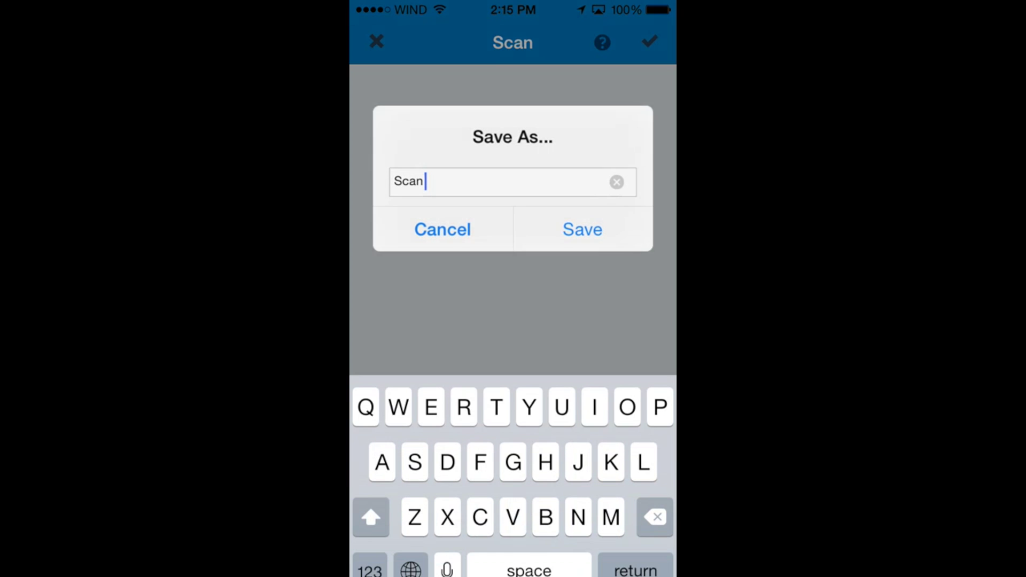
click(369, 554)
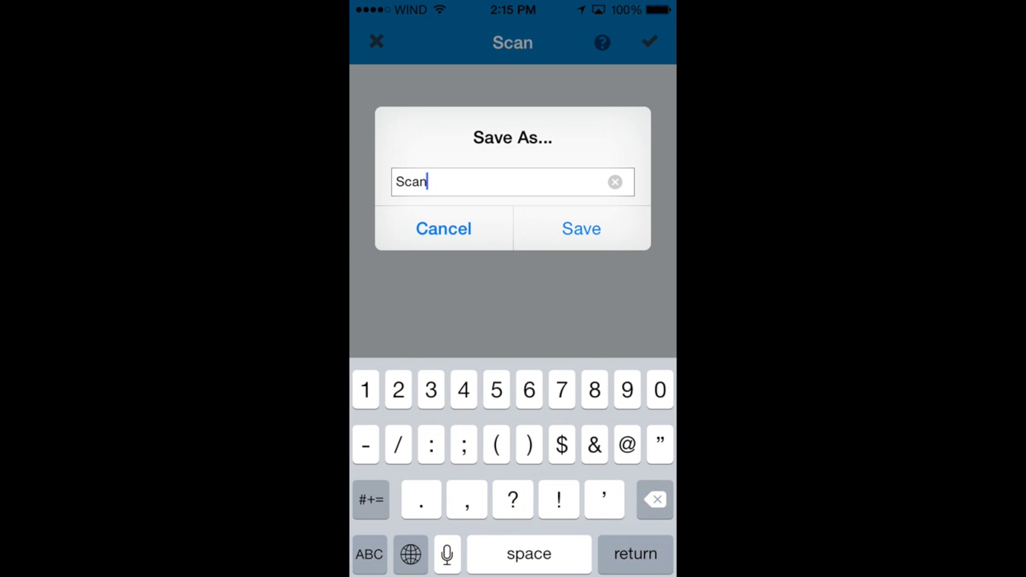
text(3)
key(Return)
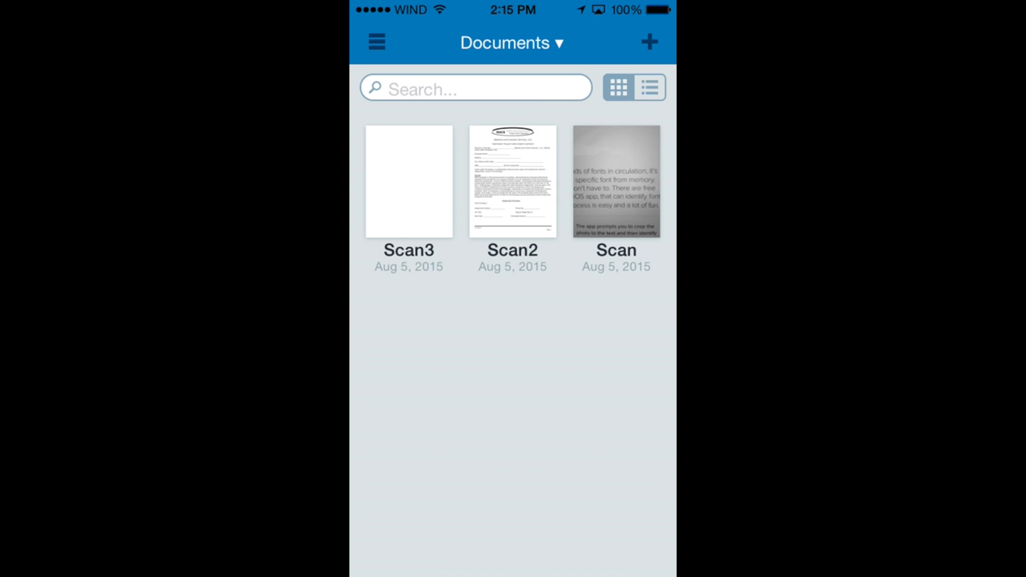
click(649, 42)
Step: Import the fonts text photo from Moments as a new document named Scan4
click(513, 195)
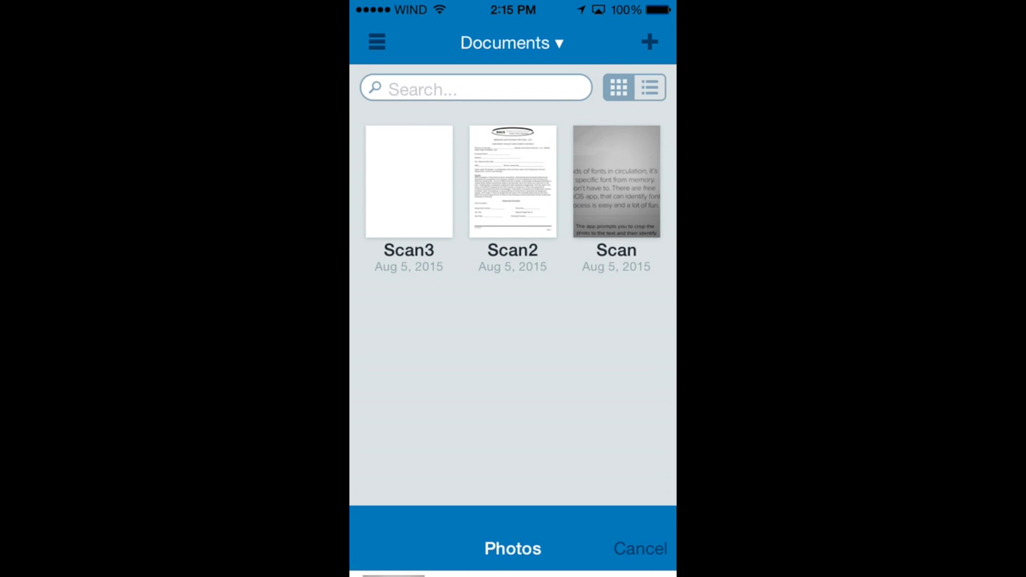
click(481, 105)
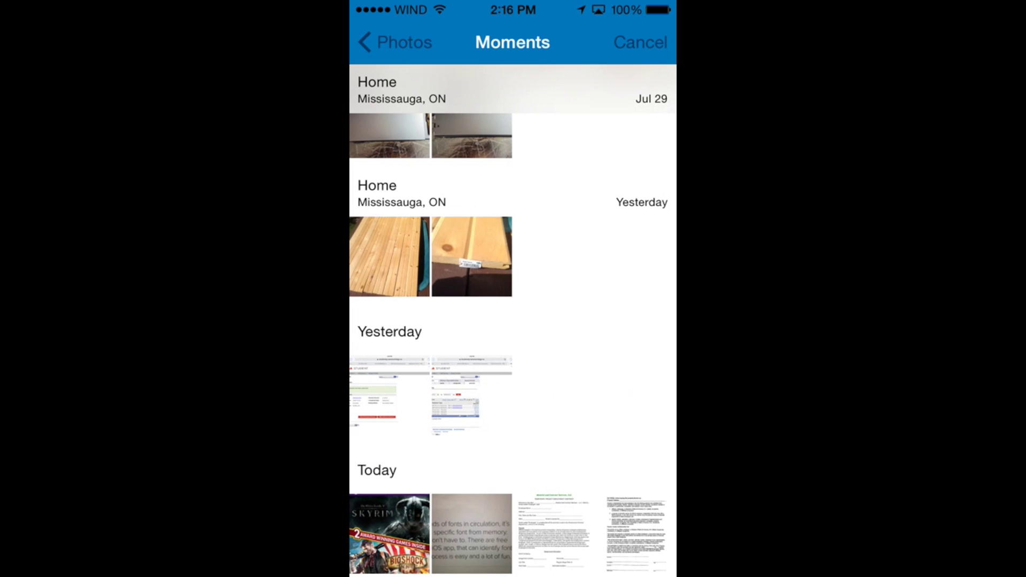
scroll(513, 320, down, 2)
click(471, 534)
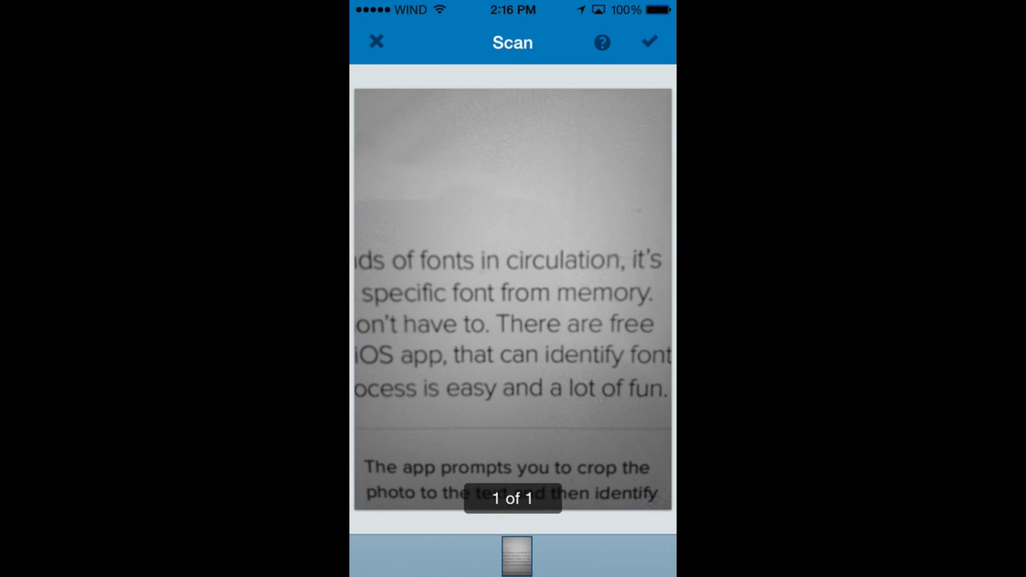
click(649, 41)
click(369, 554)
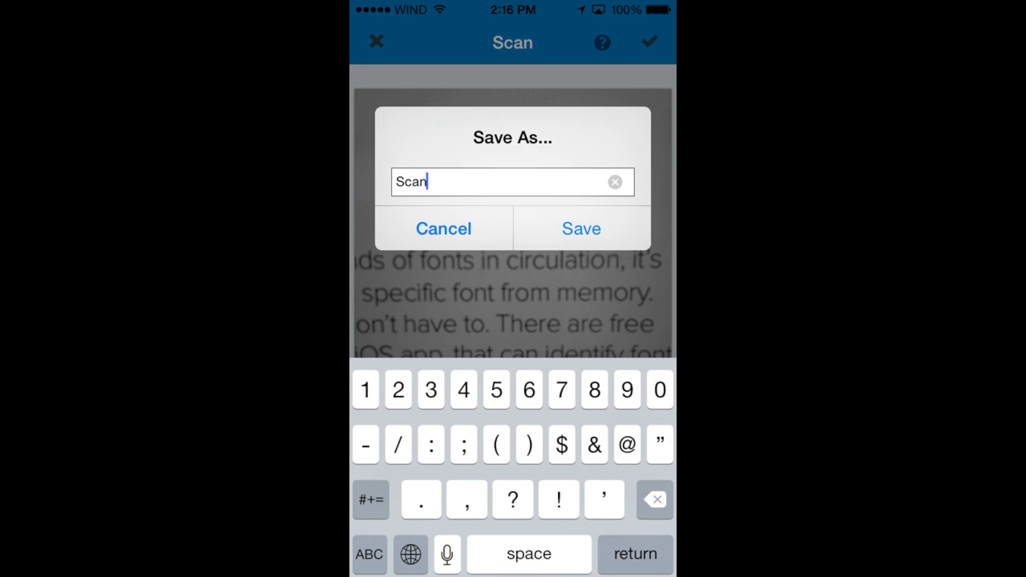
text(4)
click(582, 228)
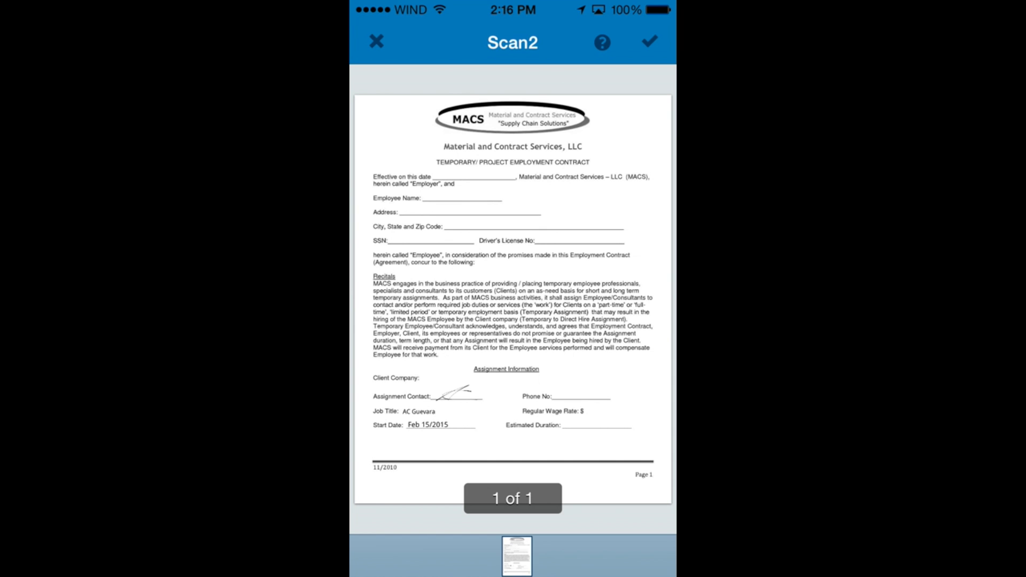
Step: Zoom in and out around the Scan2 employment contract page to inspect it
scroll(513, 299, up, 3)
scroll(513, 299, down, 5)
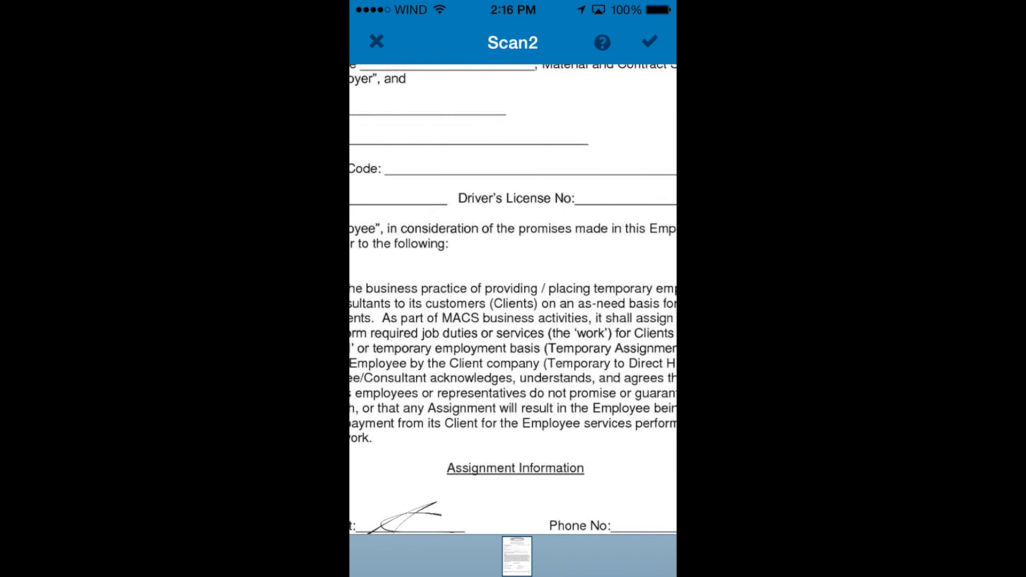
scroll(513, 299, up, 5)
scroll(513, 299, down, 1)
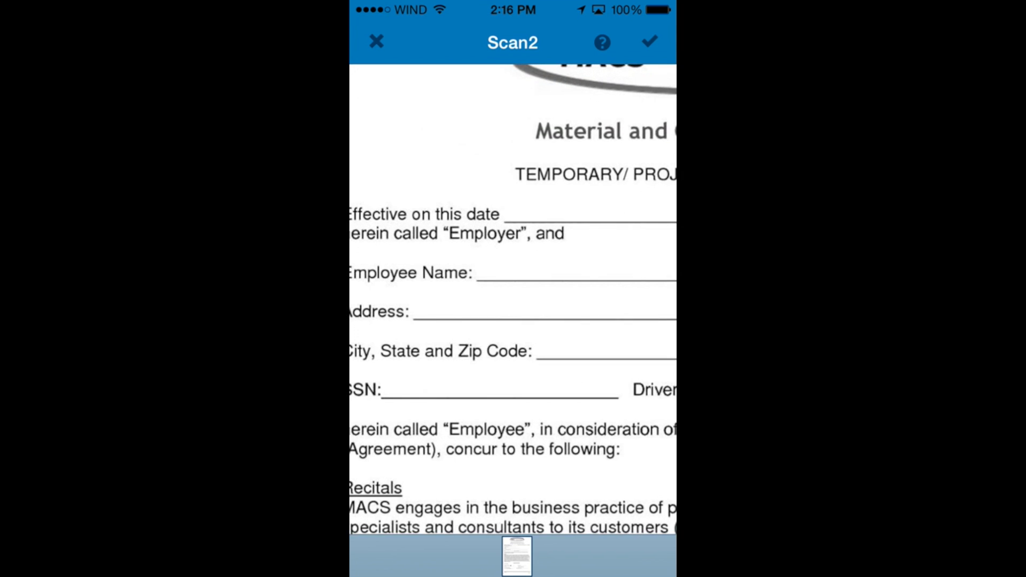
scroll(513, 299, up, 2)
scroll(513, 299, down, 2)
scroll(513, 299, down, 1)
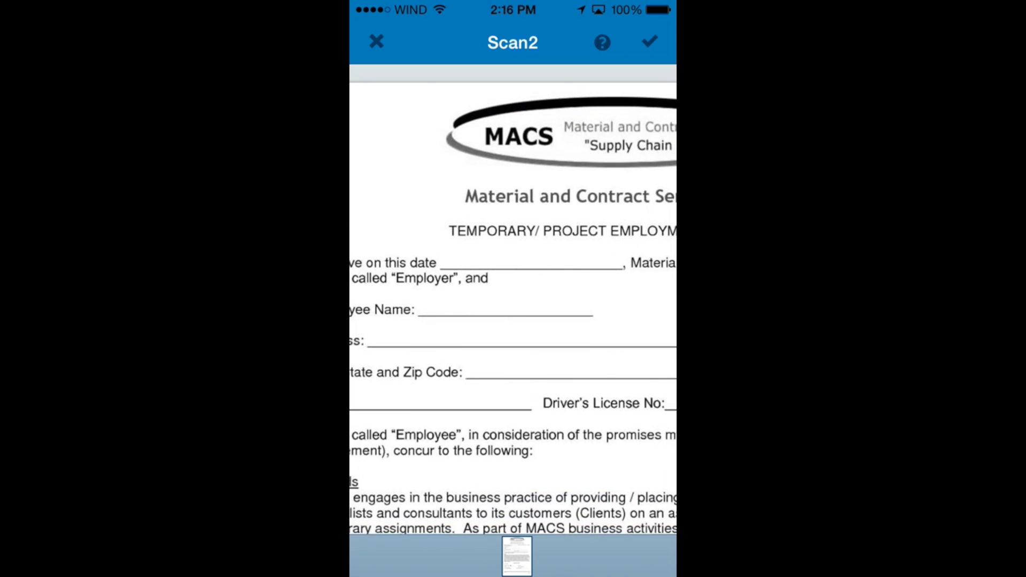
scroll(513, 299, down, 1)
scroll(513, 299, down, 2)
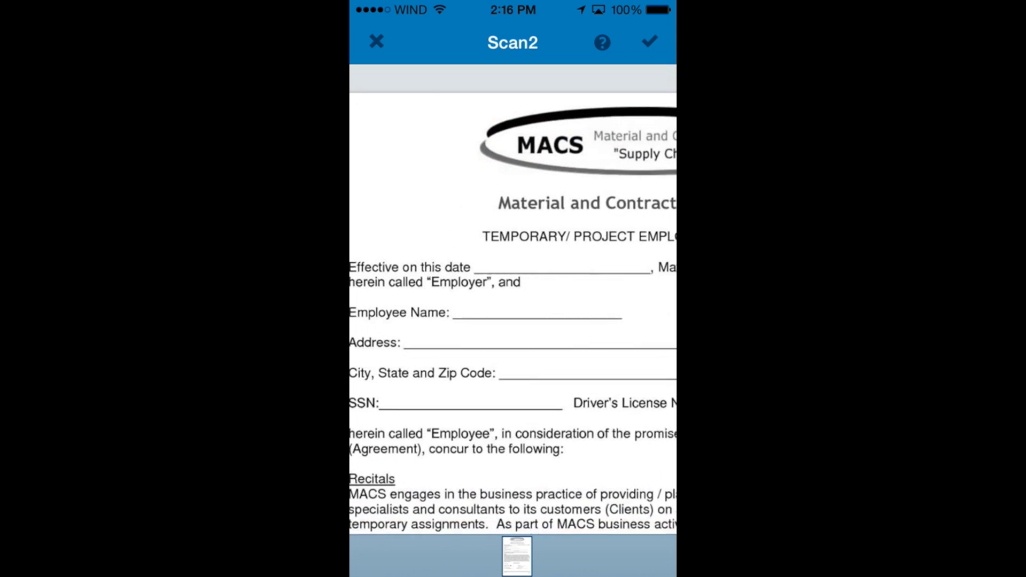
scroll(514, 299, up, 1)
scroll(513, 299, up, 1)
scroll(513, 300, down, 1)
scroll(513, 300, up, 2)
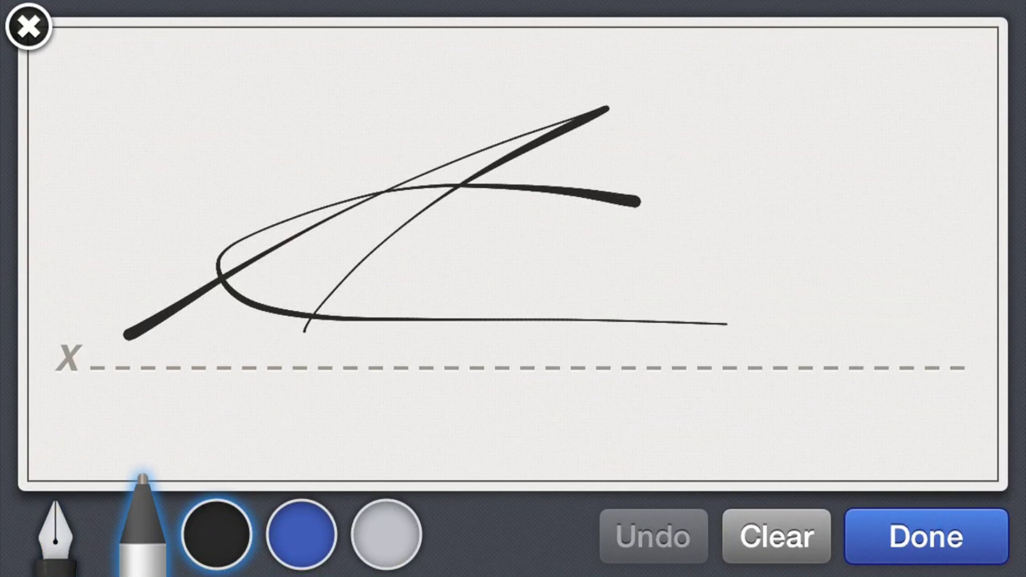
Step: Erase the old signature, draw a new freehand one and place it on the contract
click(776, 536)
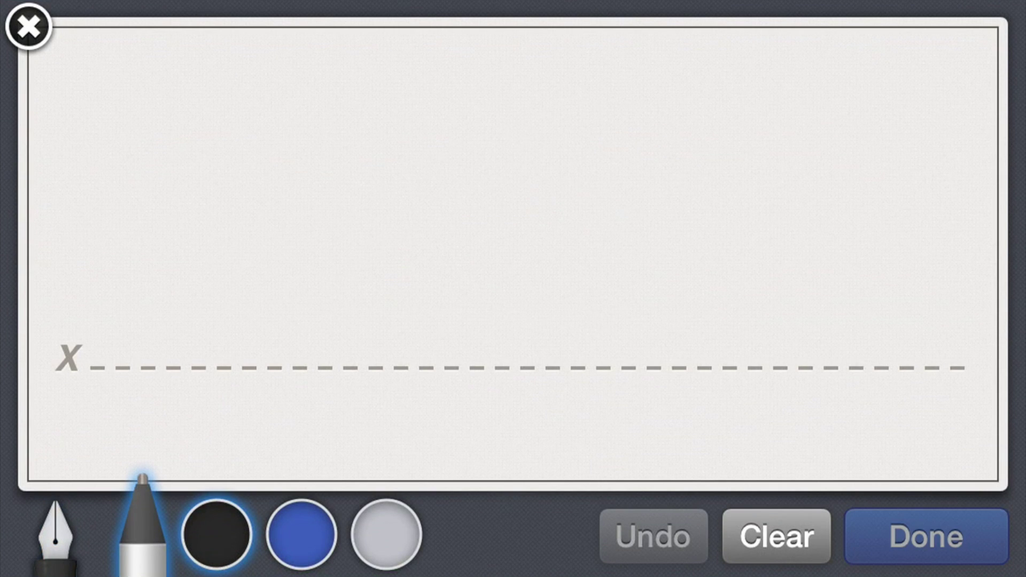
mouse_move(165, 305)
mouse_down()
mouse_move(527, 270)
mouse_move(665, 358)
mouse_move(714, 362)
mouse_up()
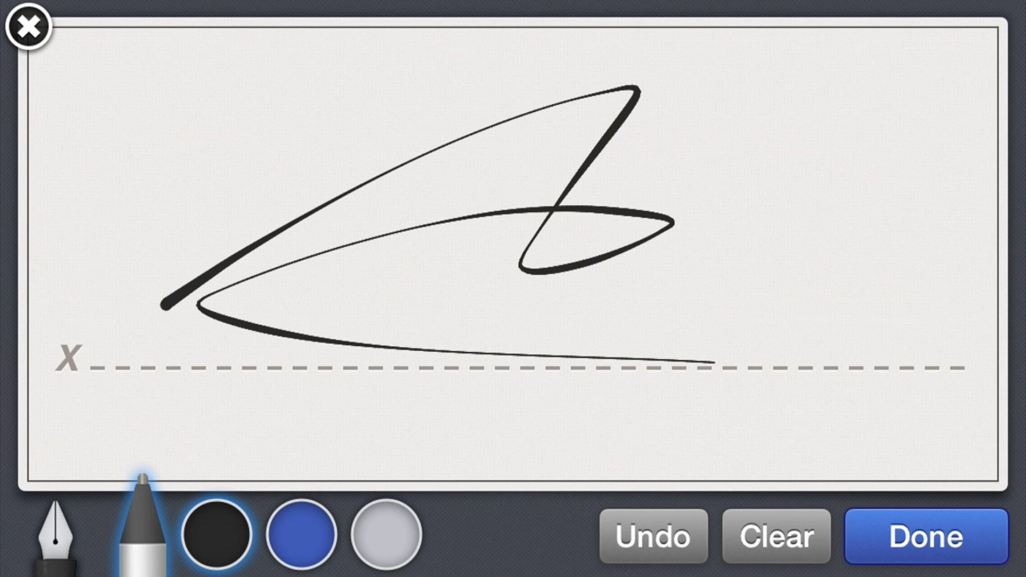
click(926, 536)
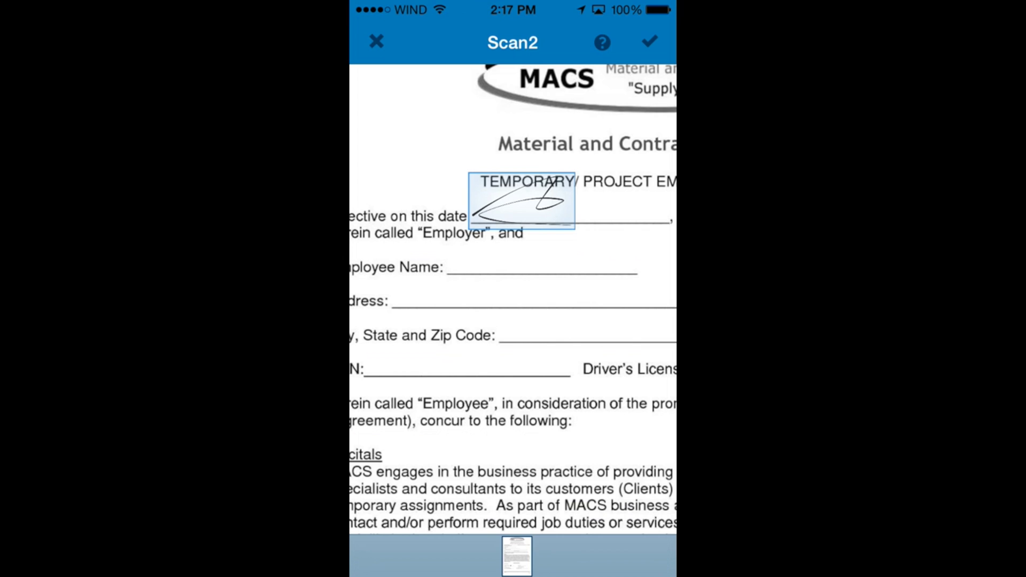
Step: Resize the signature and move it onto the 'Effective on this date' line
mouse_move(521, 200)
mouse_down()
mouse_move(563, 246)
mouse_move(530, 248)
mouse_move(500, 207)
mouse_move(516, 201)
mouse_up()
click(516, 202)
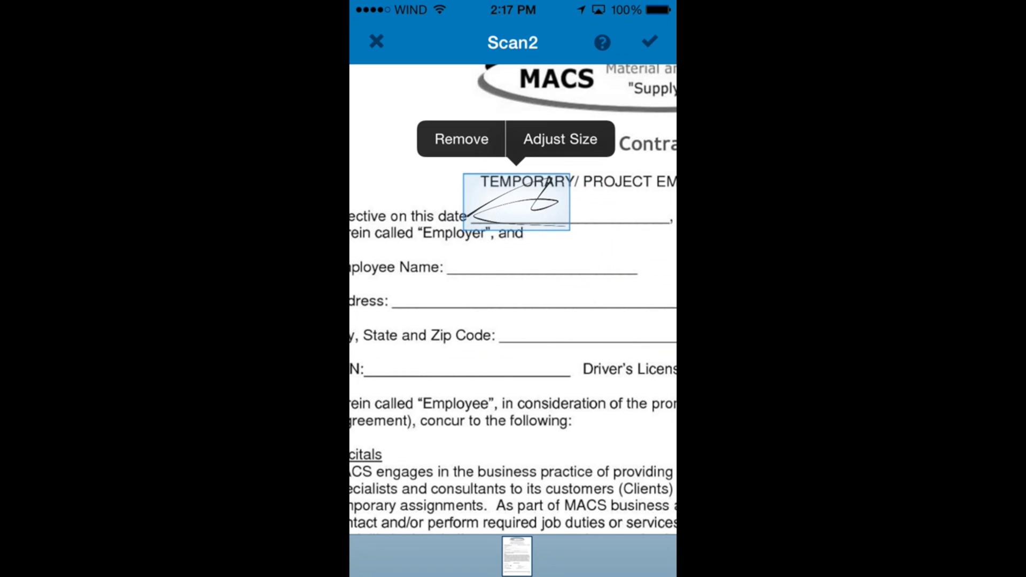
click(561, 139)
mouse_move(442, 511)
mouse_down()
mouse_move(591, 510)
mouse_move(376, 510)
mouse_up()
mouse_move(515, 202)
mouse_down()
mouse_move(527, 214)
mouse_move(495, 212)
mouse_up()
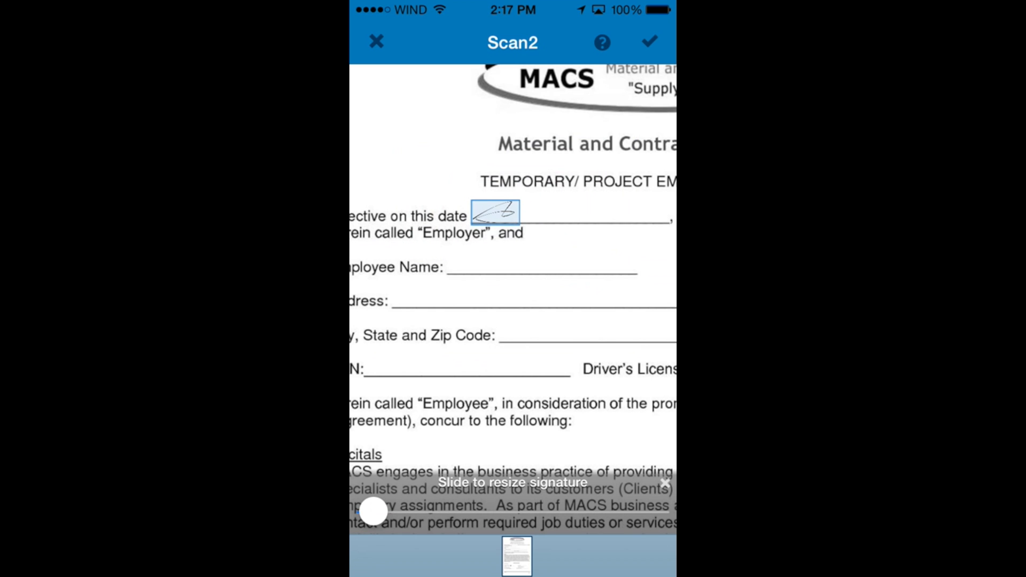
click(535, 273)
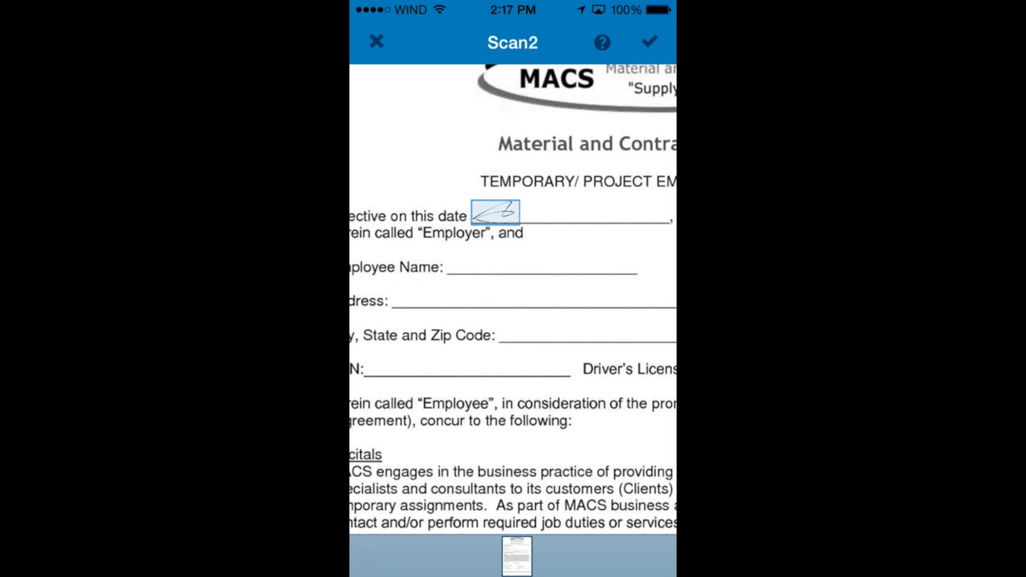
Step: Insert the text 'Guevara' and move it onto the Employee Name line
click(540, 267)
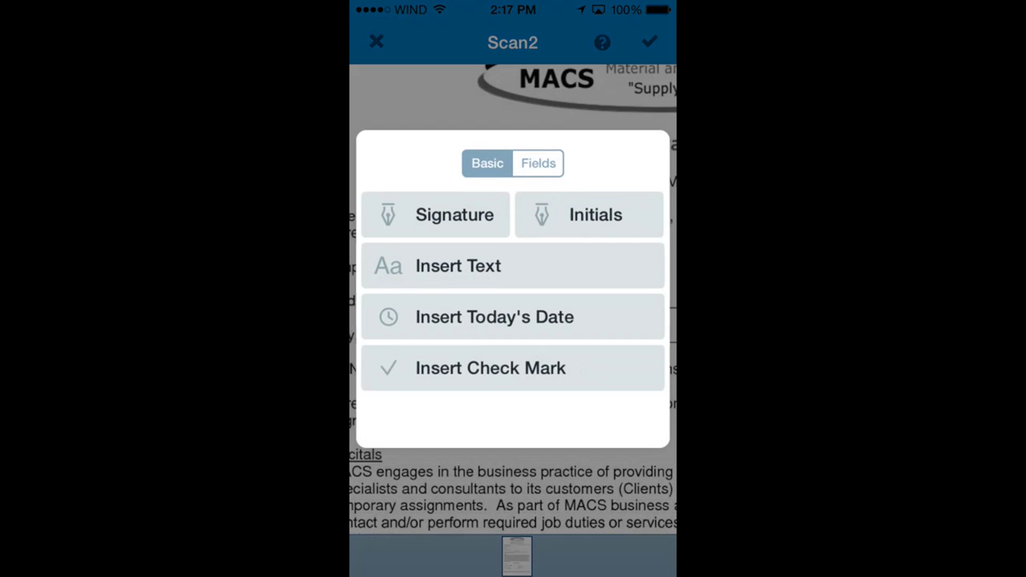
click(460, 267)
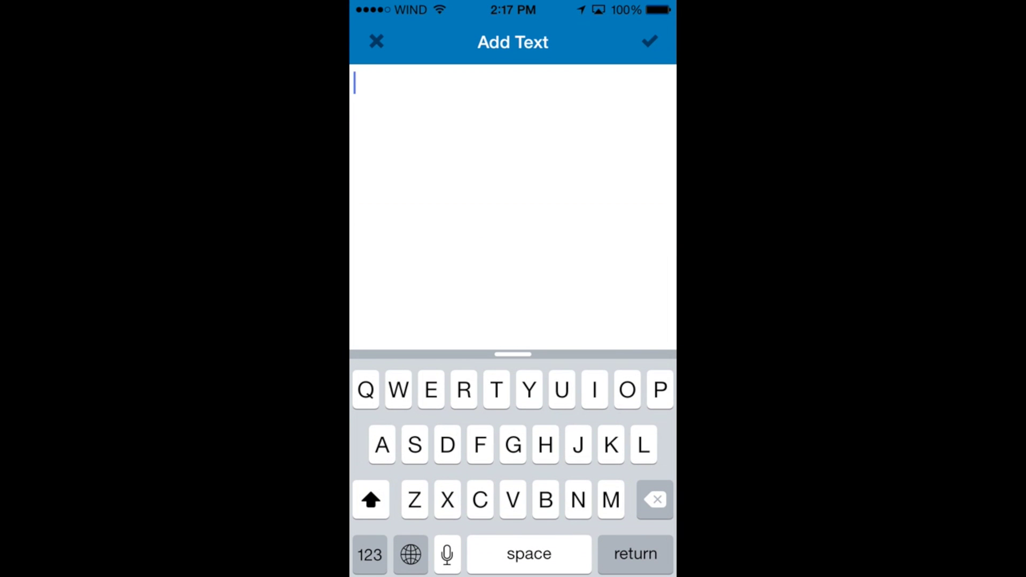
text(Guevara)
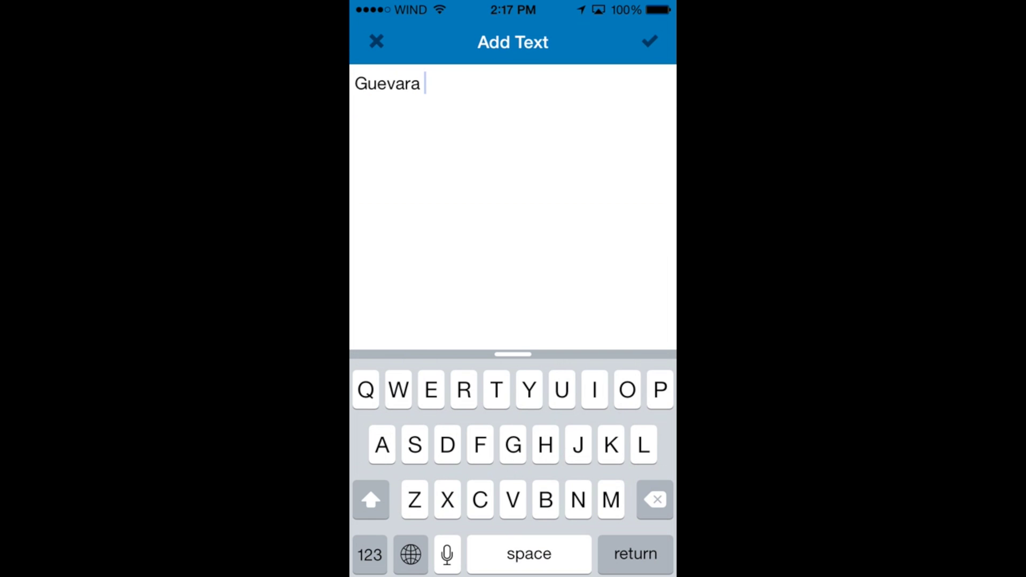
click(649, 41)
drag(467, 263, 491, 266)
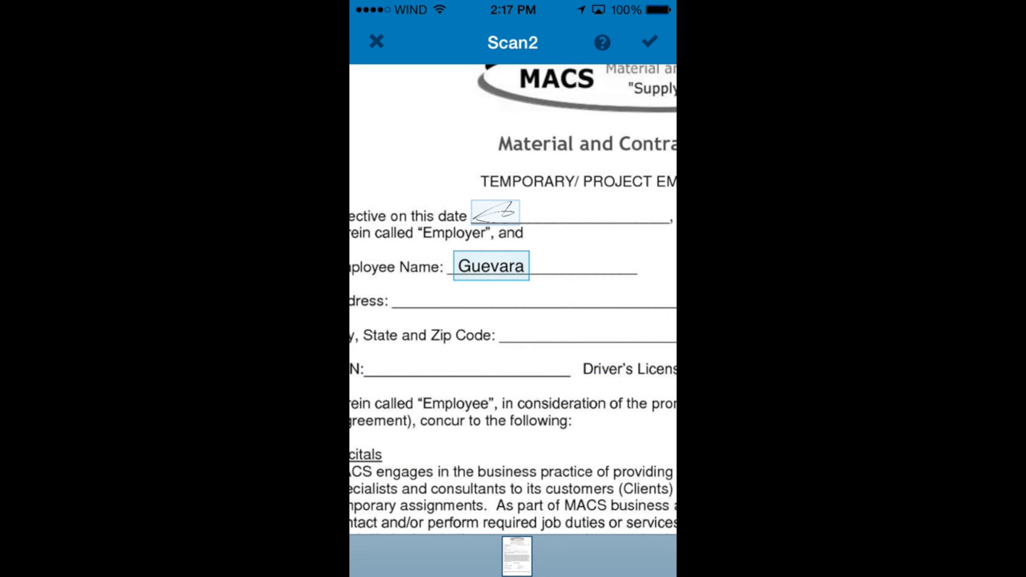
Step: Enlarge the Guevara text to size 25 and shift it clear of 'Name:'
click(491, 266)
click(566, 216)
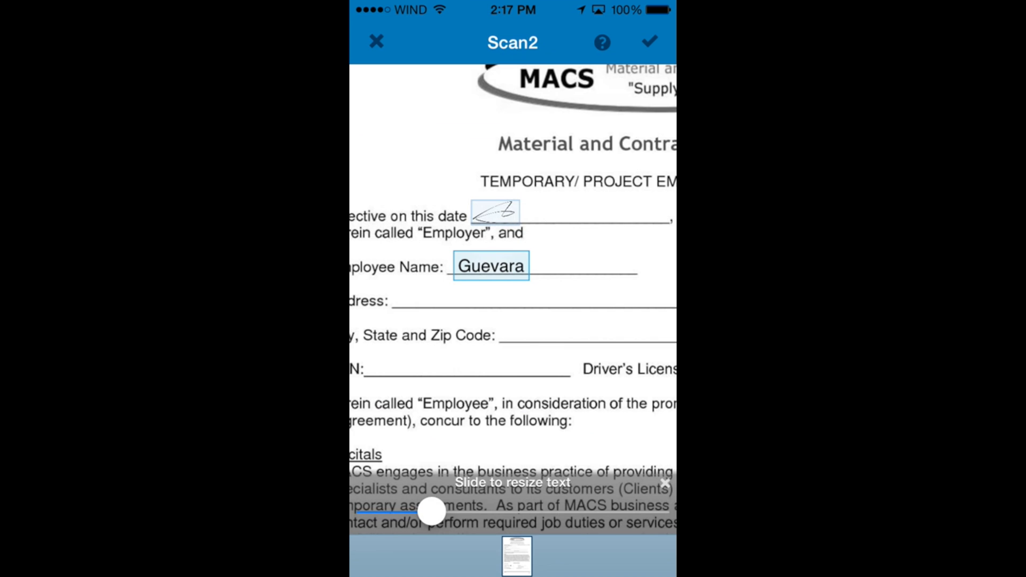
drag(432, 512, 543, 511)
drag(491, 265, 509, 261)
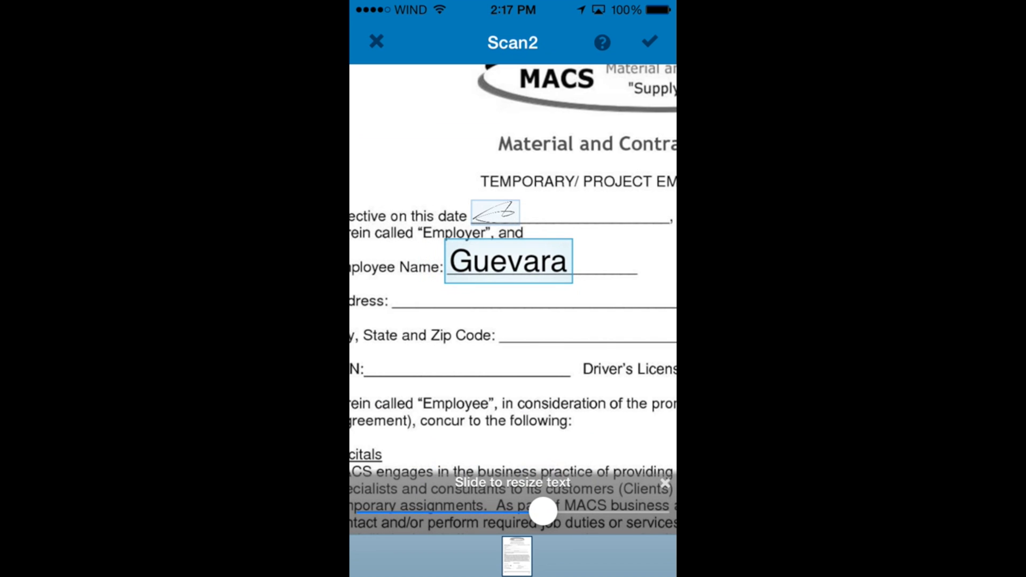
click(664, 482)
click(534, 321)
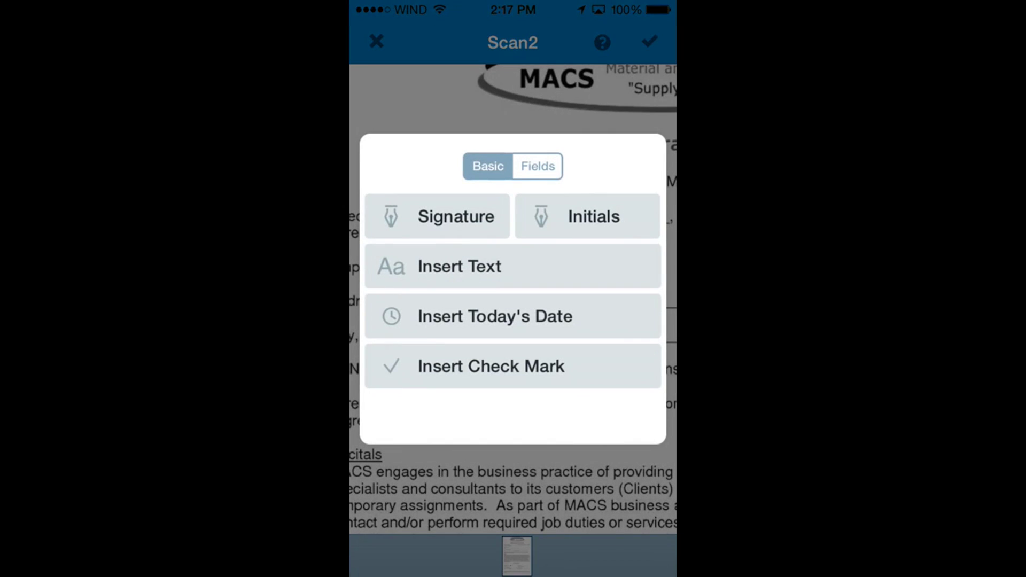
click(513, 491)
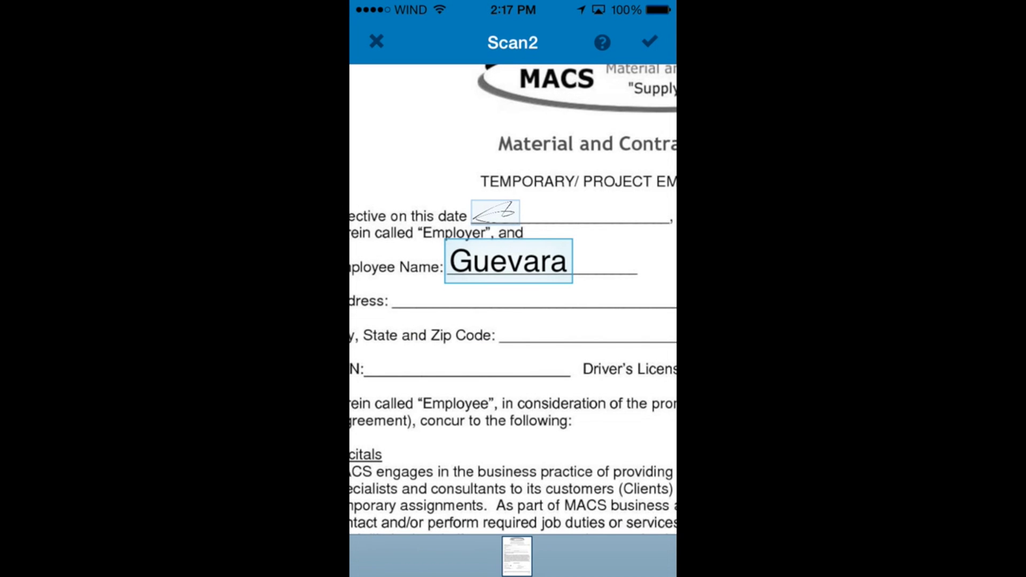
Step: Confirm signing is done so Scan2 becomes a final PDF, then show running apps
click(650, 41)
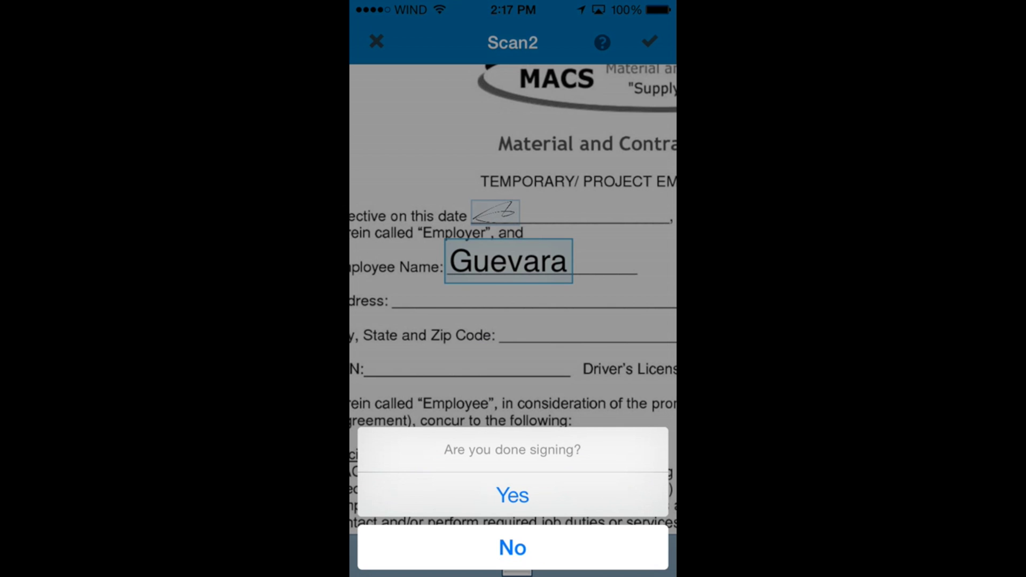
click(512, 495)
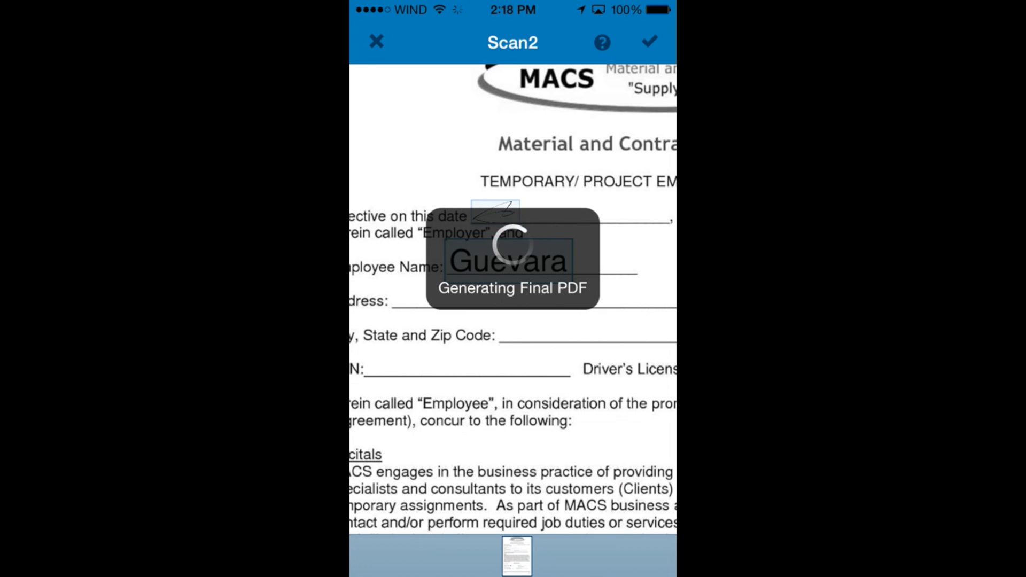
key(super)
key(super)
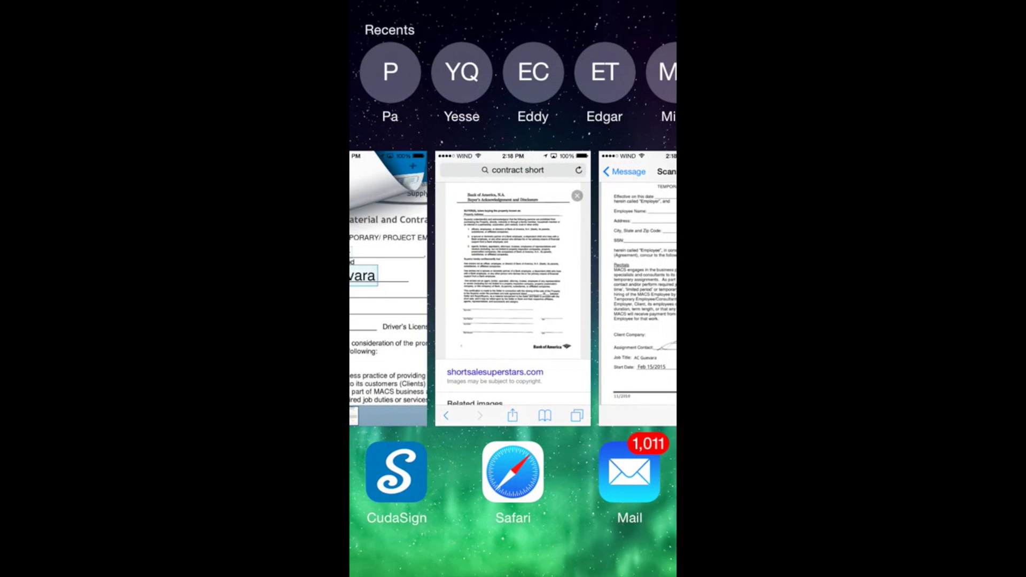
Step: View the emailed Scan2.pdf in Mail, then switch back to CudaSign's document list
click(637, 289)
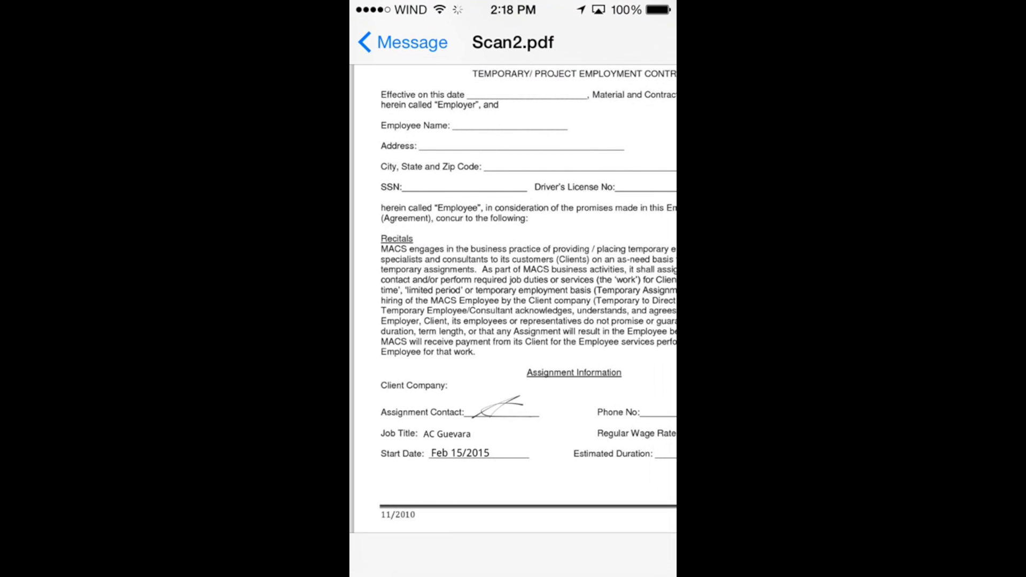
key(Home)
key(Home)
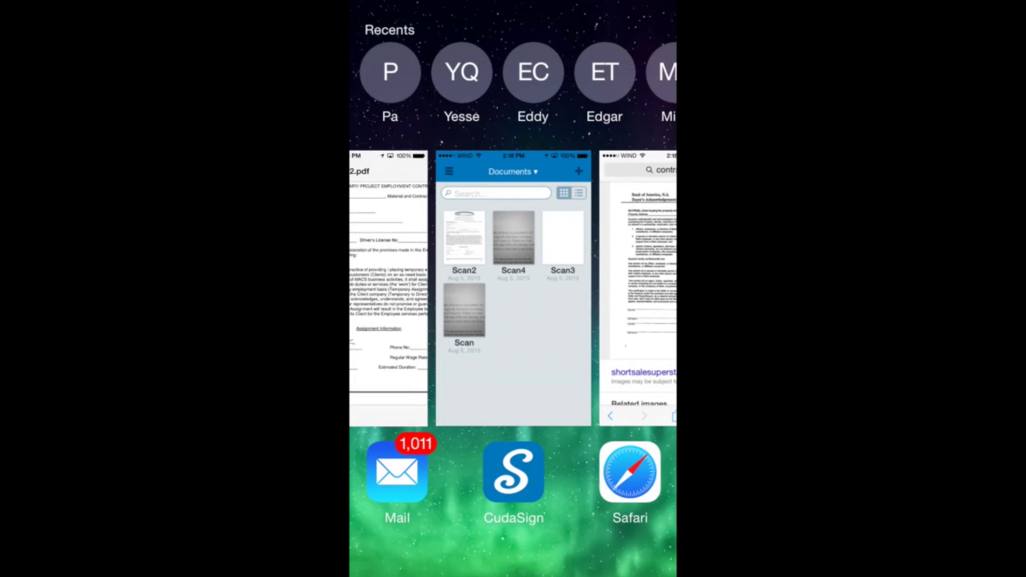
click(513, 288)
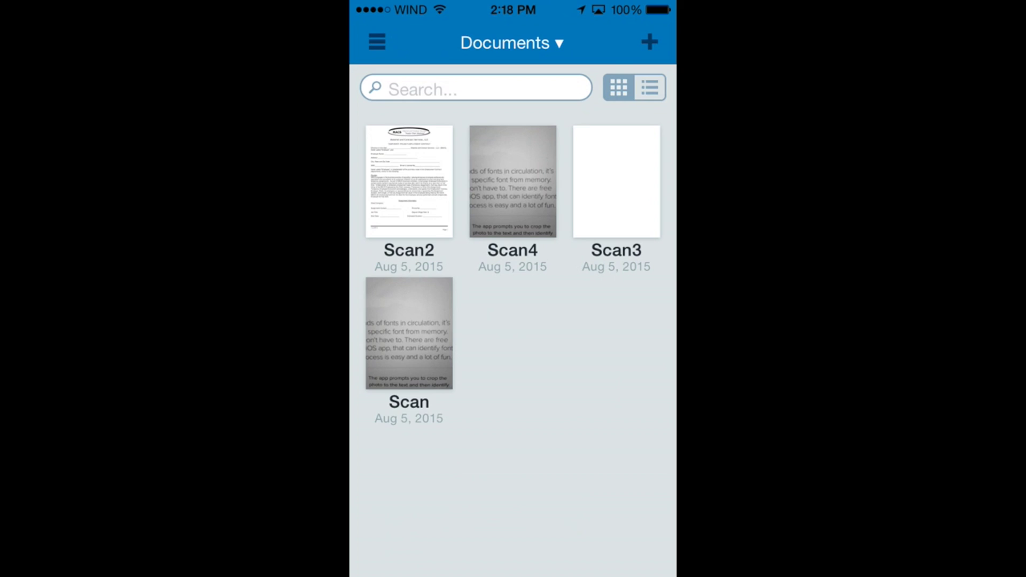
Step: Reopen Scan2 and zoom around the page to check the signature and Guevara name
click(409, 182)
click(410, 192)
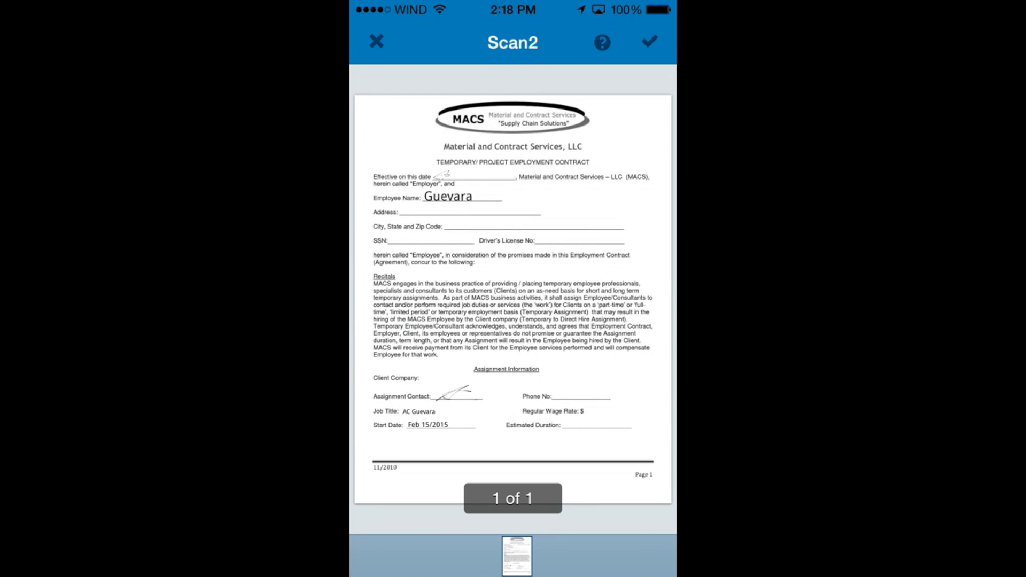
scroll(513, 300, up, 5)
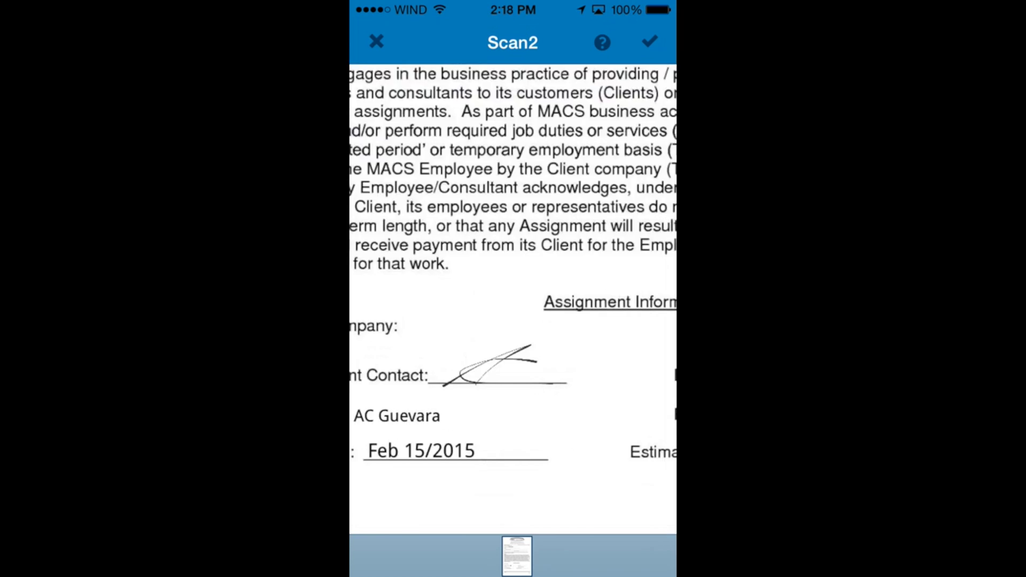
scroll(513, 299, up, 10)
scroll(513, 299, down, 3)
scroll(513, 299, up, 5)
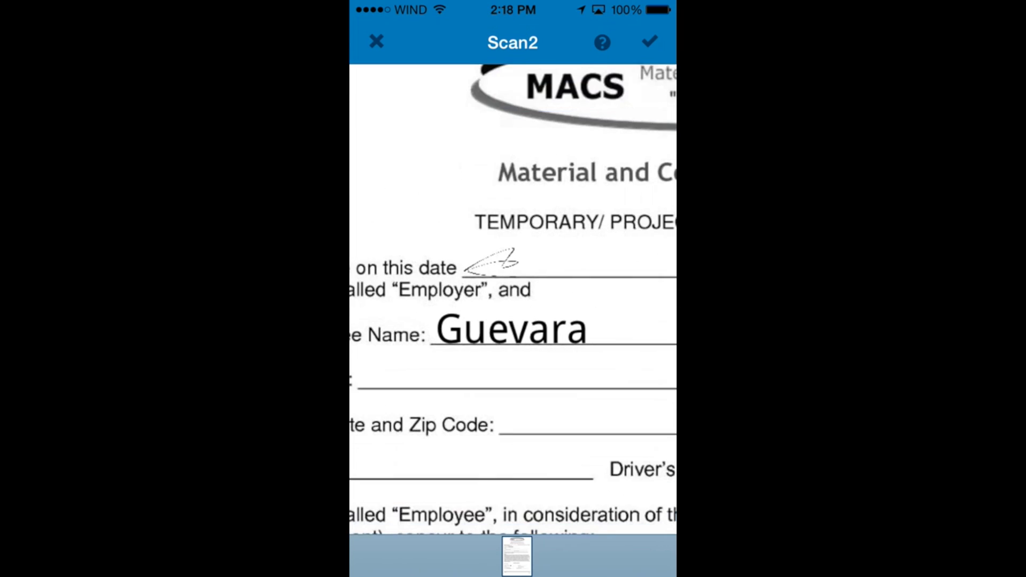
scroll(513, 299, down, 3)
scroll(513, 300, down, 3)
scroll(513, 299, down, 1)
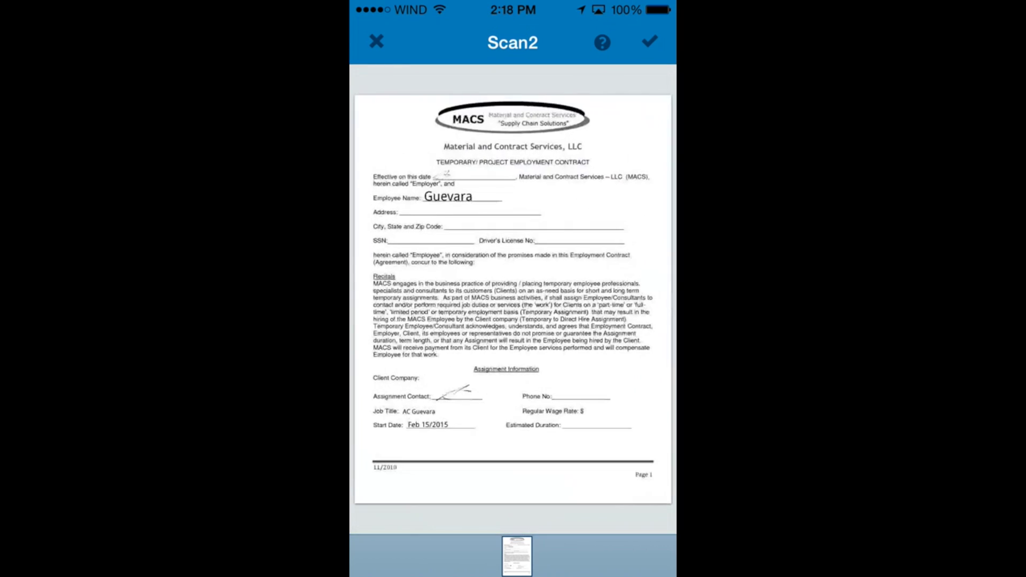
scroll(513, 406, up, 5)
scroll(513, 299, up, 10)
scroll(513, 299, up, 5)
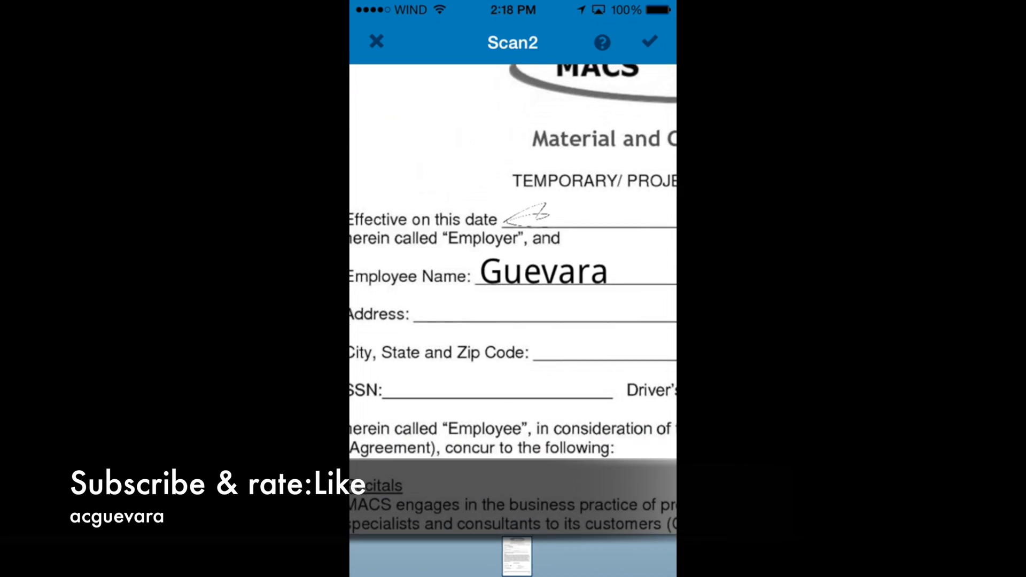
scroll(513, 300, up, 2)
scroll(513, 299, down, 1)
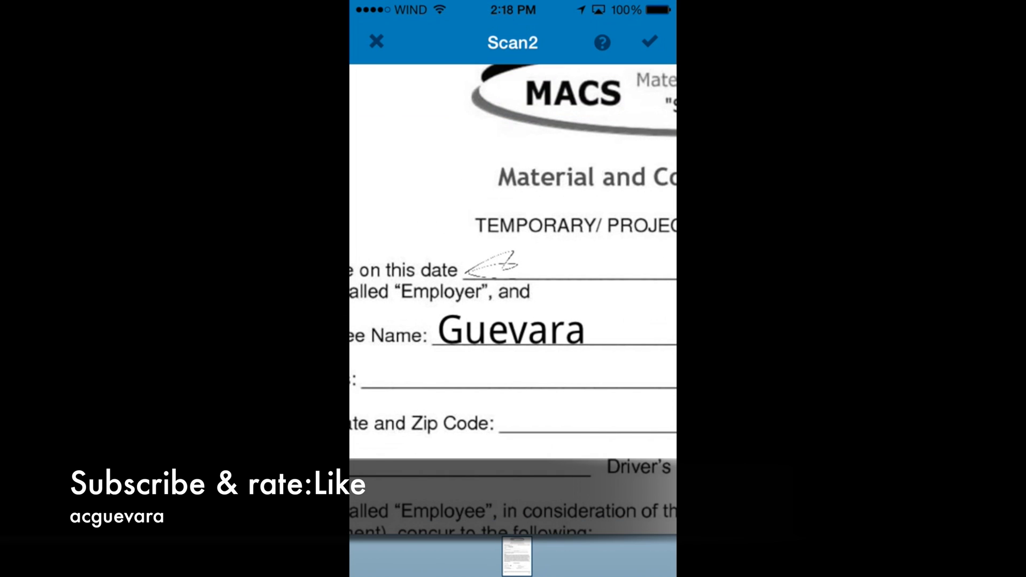
scroll(513, 300, down, 3)
scroll(513, 299, down, 2)
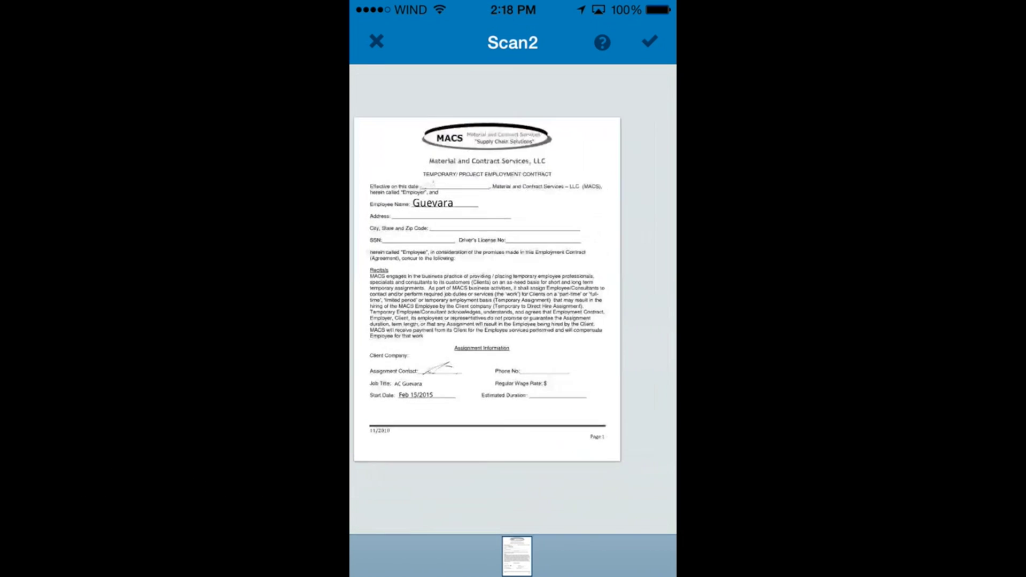